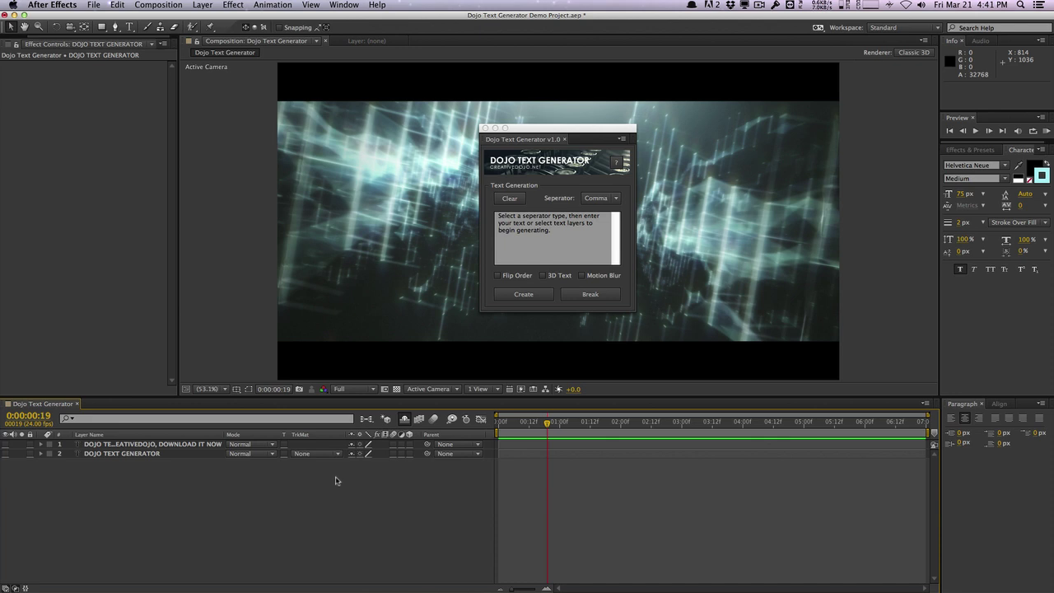
Create a 'DOJO TEXT GENERATOR' text layer by hand at the composition centre
left_click(570, 244)
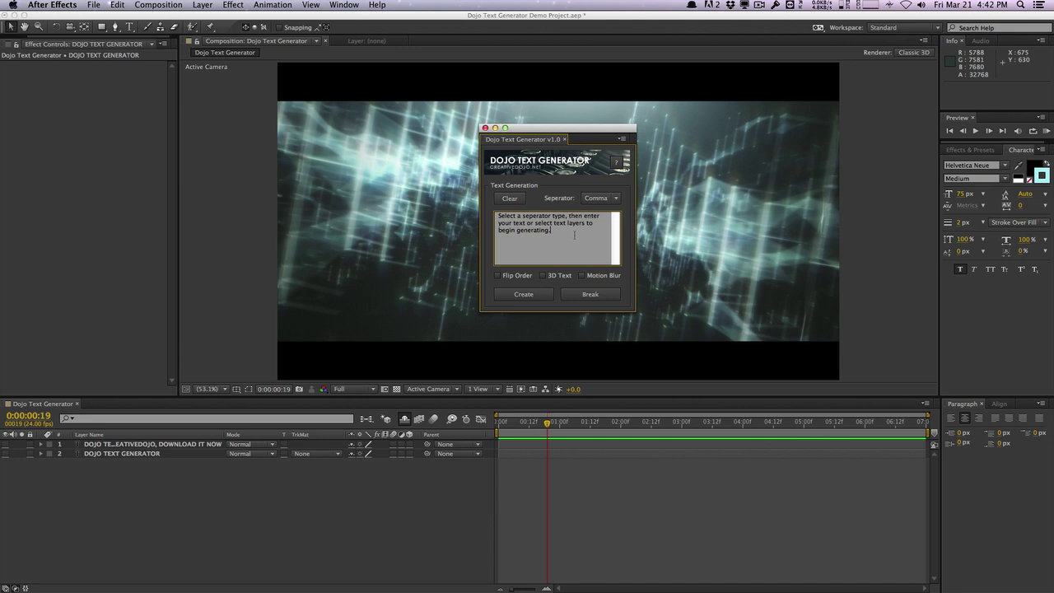
left_click_drag(574, 234, 480, 211)
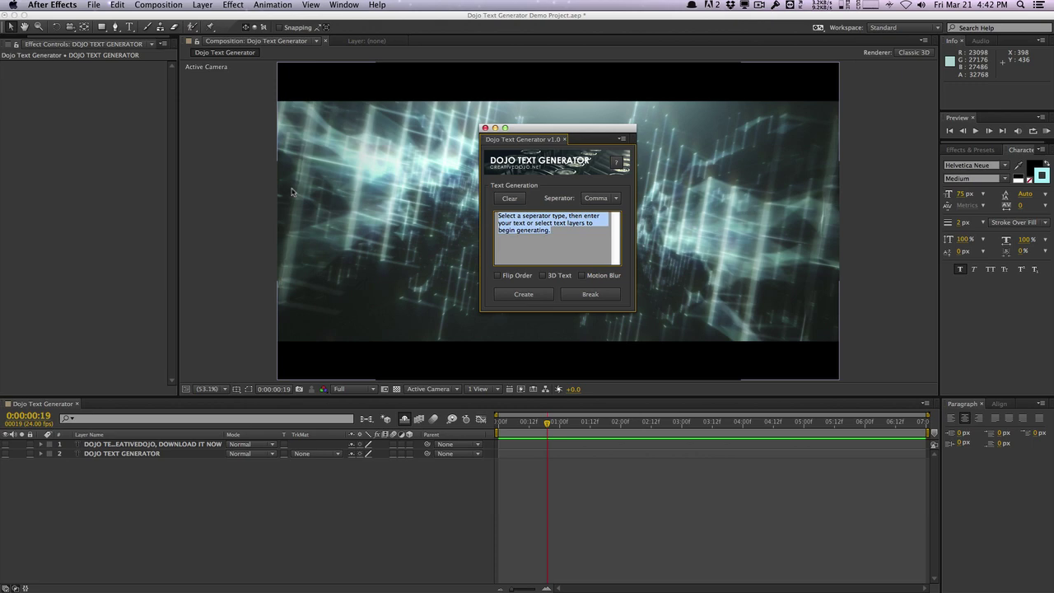
left_click(110, 218)
left_click(206, 4)
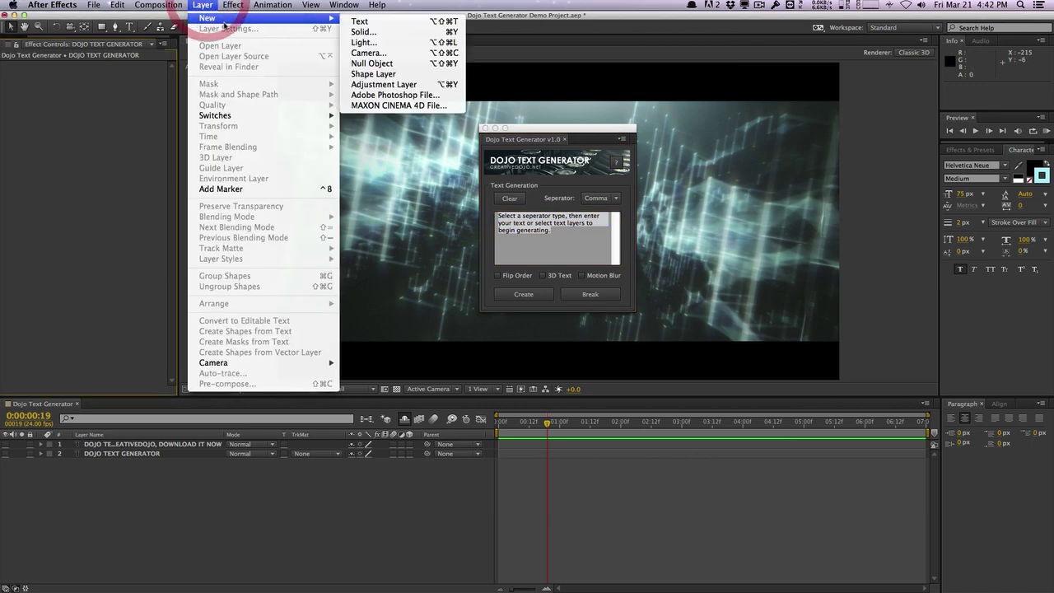
left_click(356, 24)
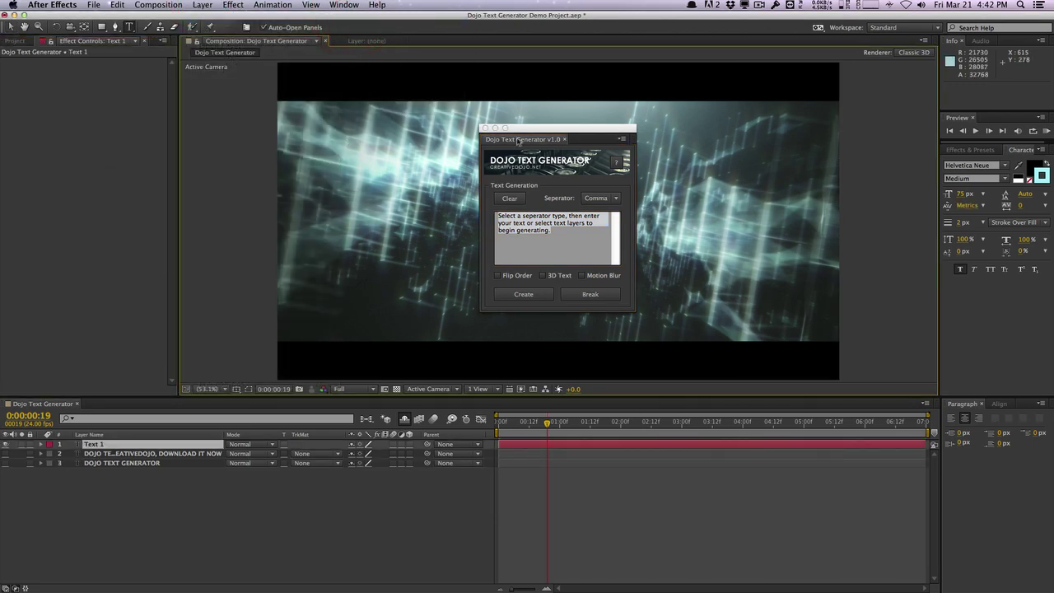
left_click_drag(517, 130, 723, 121)
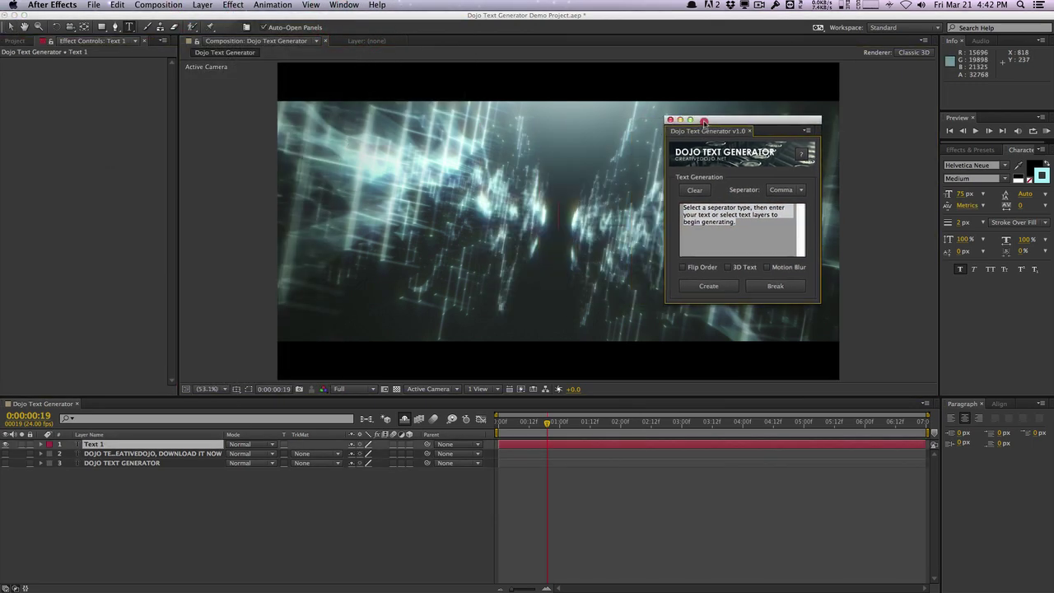
left_click(562, 217)
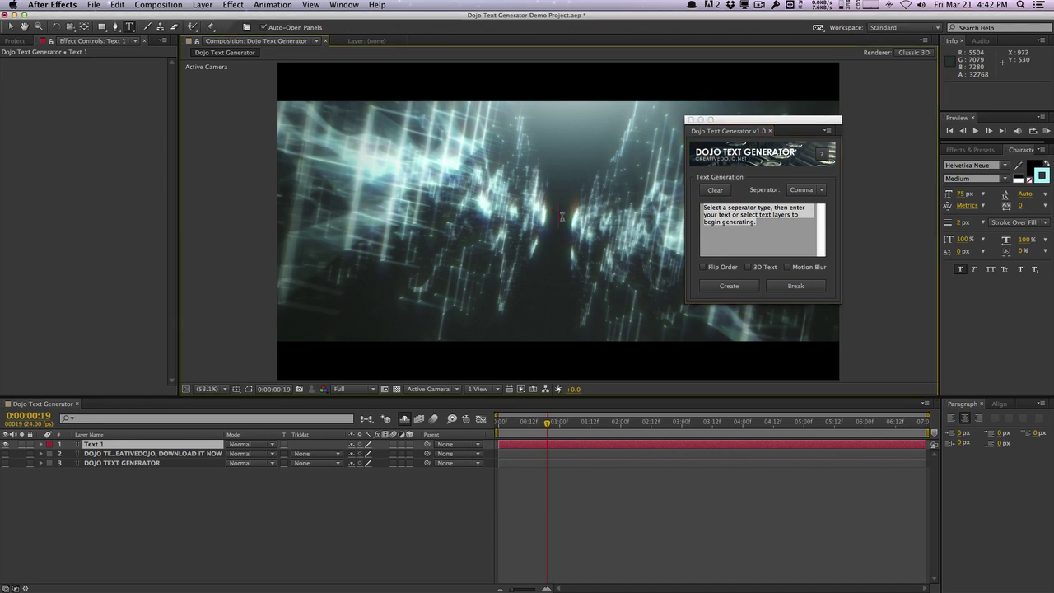
type("DOJO TEXT")
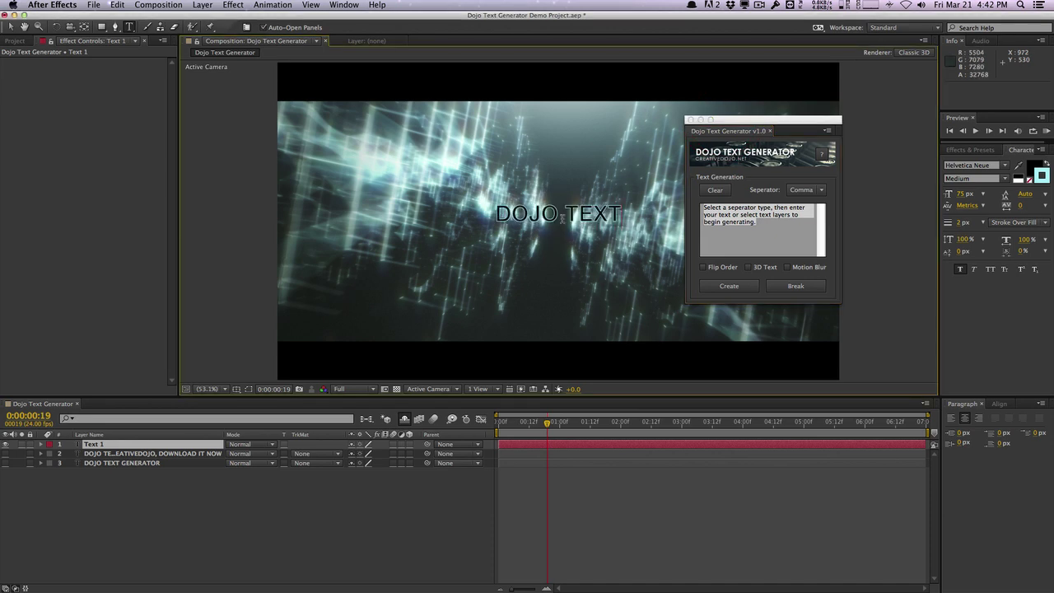
type(" GENER")
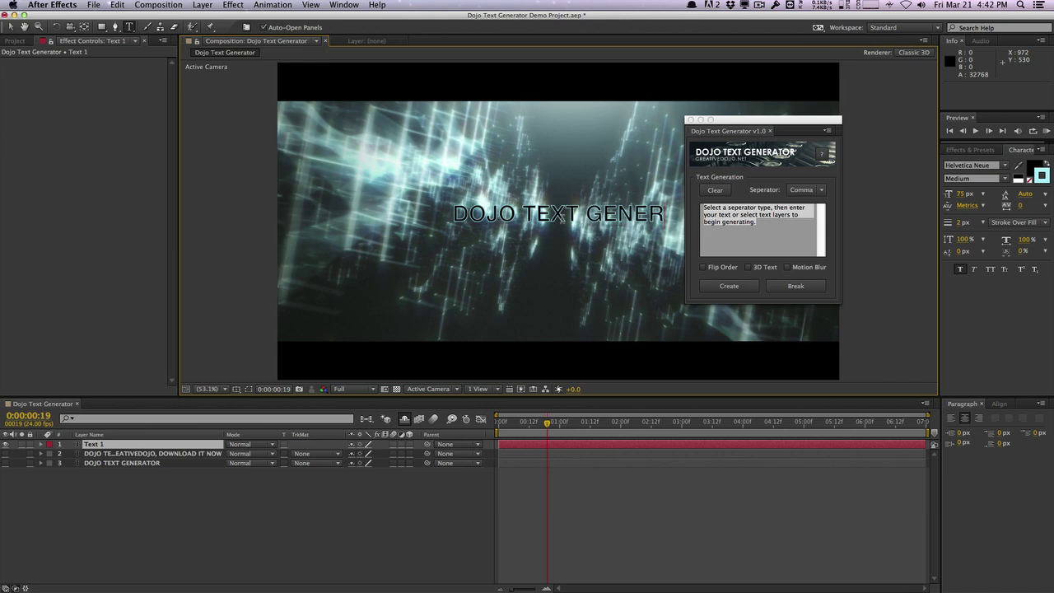
type("ATOR")
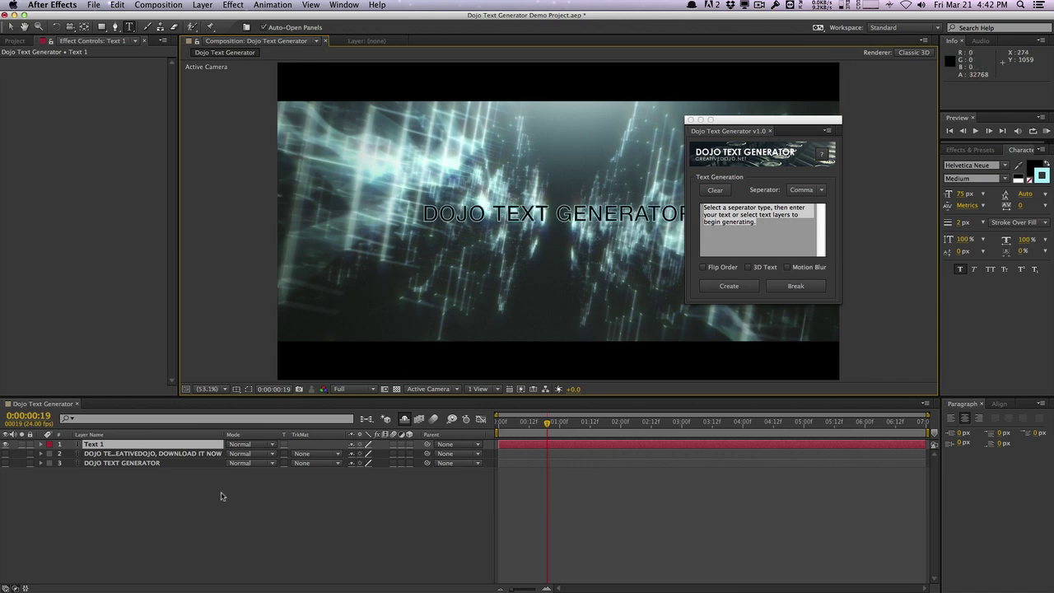
left_click(222, 496)
Add a second text layer reading 'FREE SCRIPT'
left_click(205, 445)
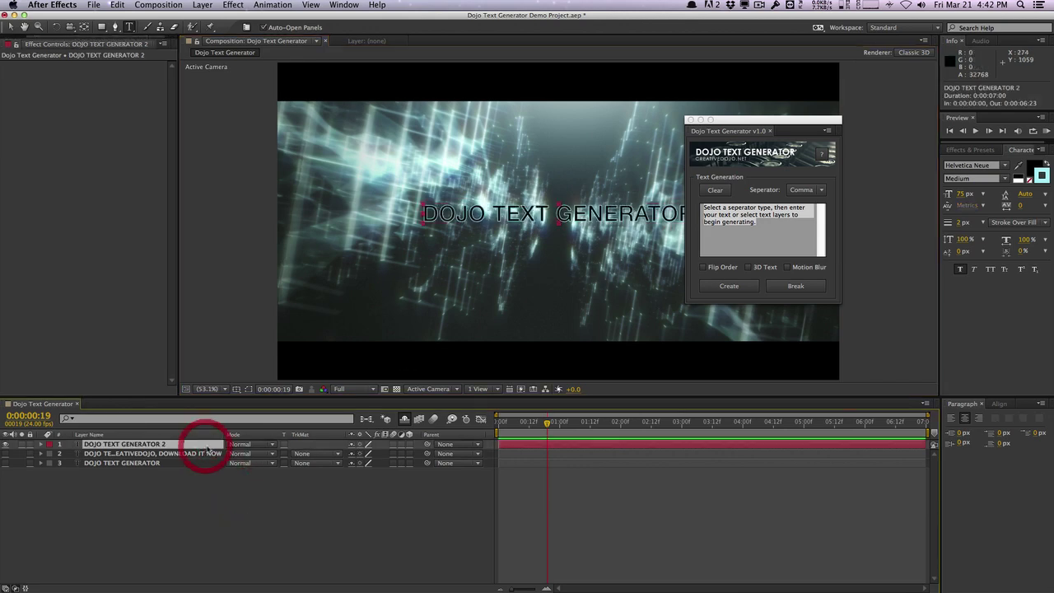
left_click(203, 5)
left_click(360, 21)
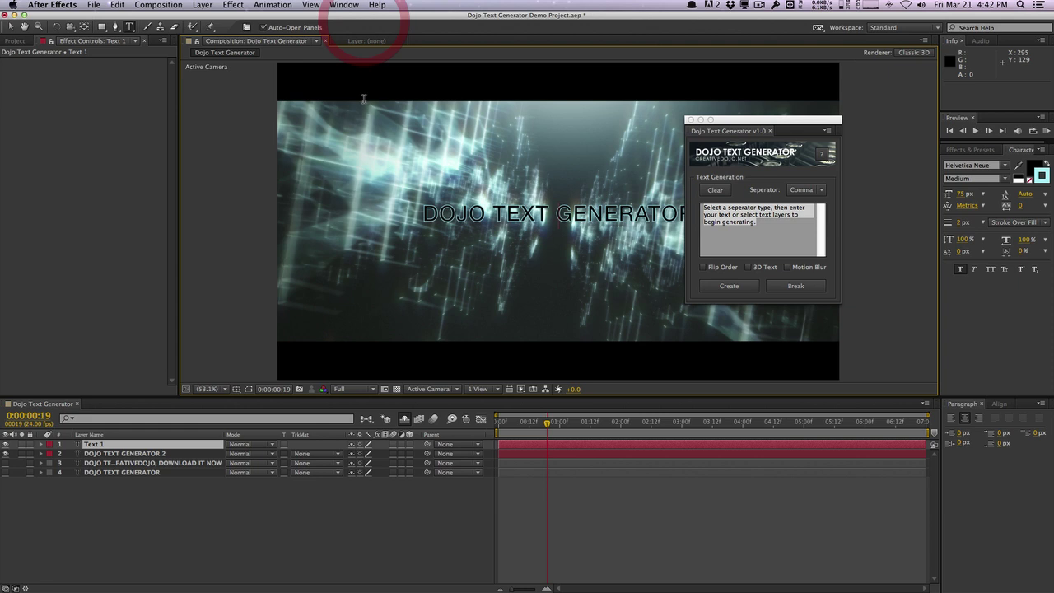
type("FREE SCRIPT")
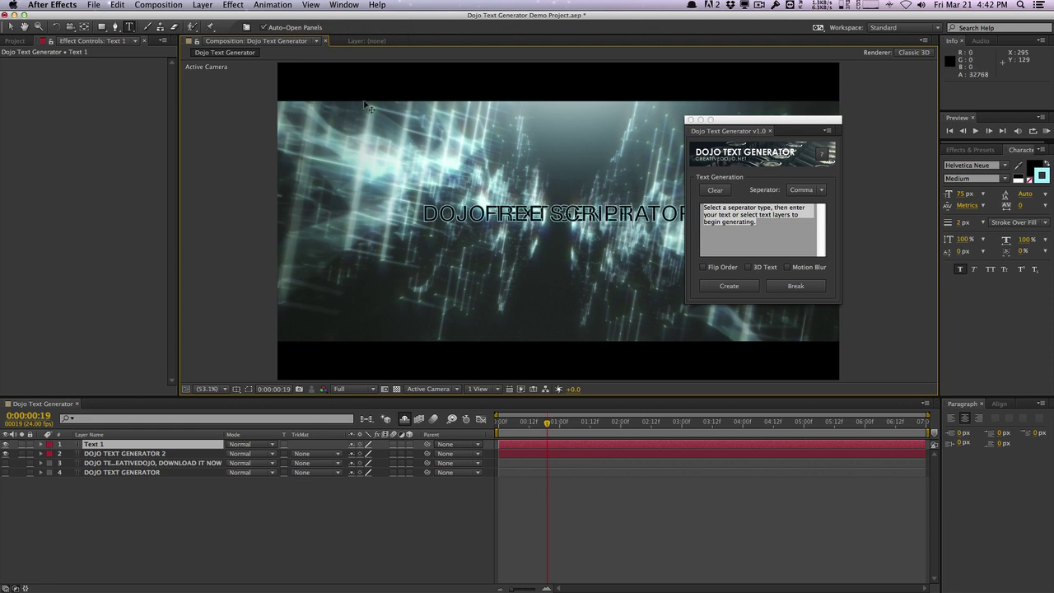
left_click(176, 491)
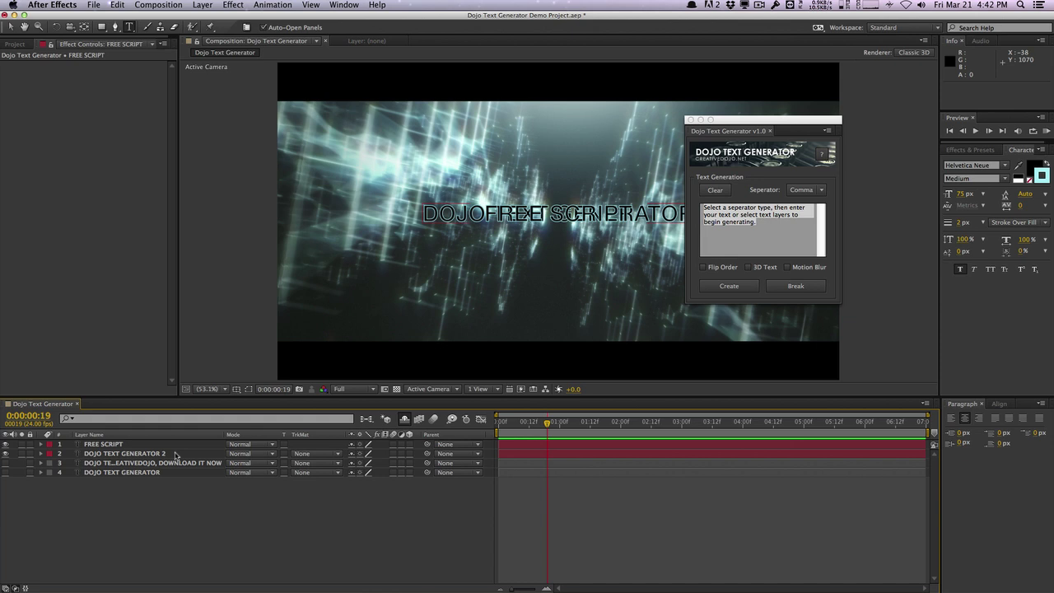
Delete the two hand-made text layers, DOJO TEXT GENERATOR 2 and FREE SCRIPT
left_click(175, 455)
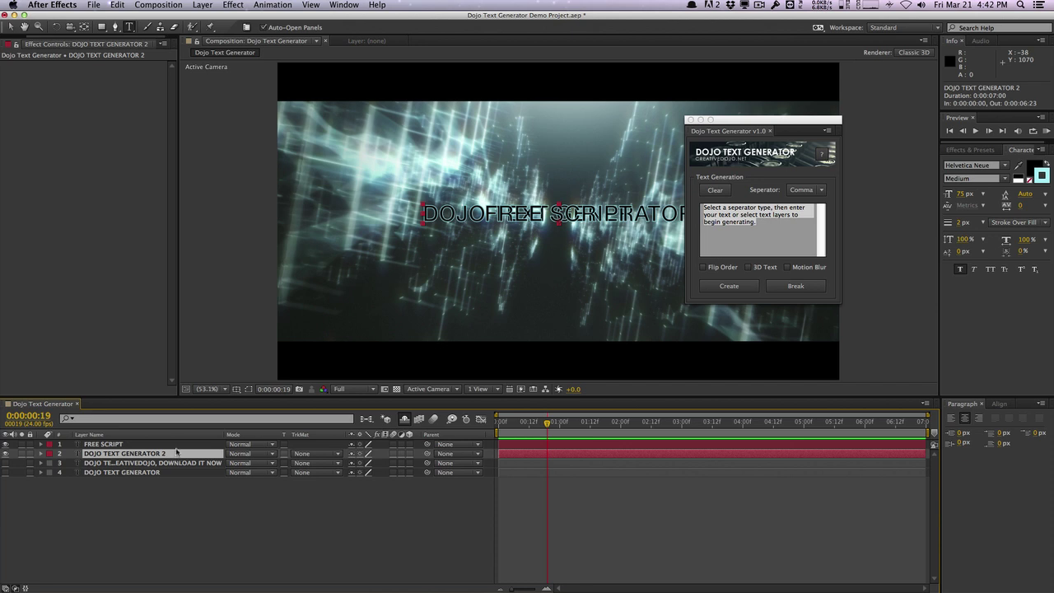
key("super+shift+Up")
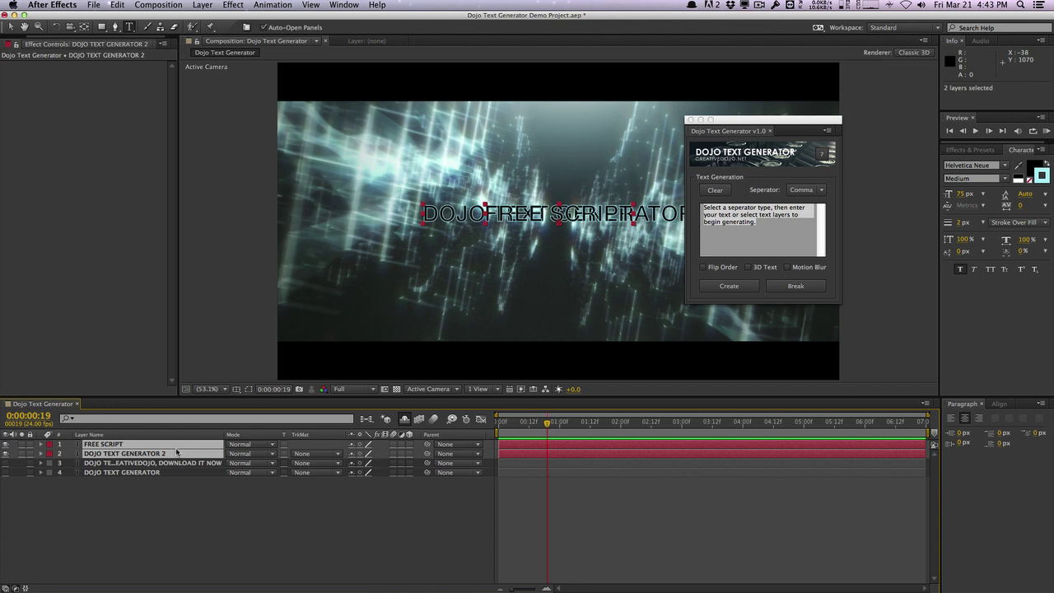
key("Delete")
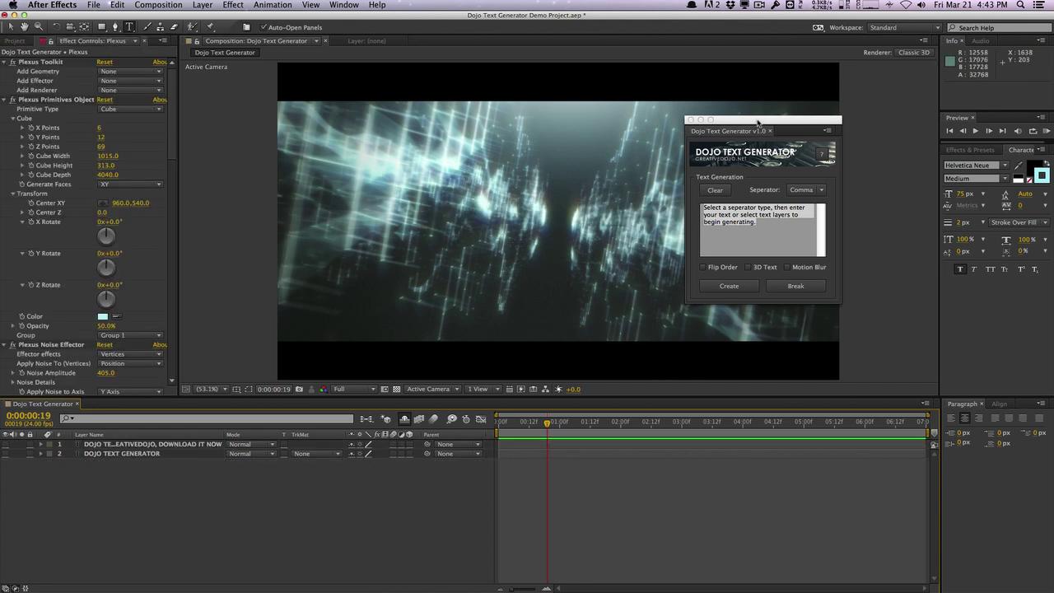
Replace the generator's placeholder with 'DOJO TEXT GENERATOR, FREE SCRIPT FORM CREATIVEDOJO, DOWNLOAD IT NOW'
left_click_drag(759, 123, 565, 121)
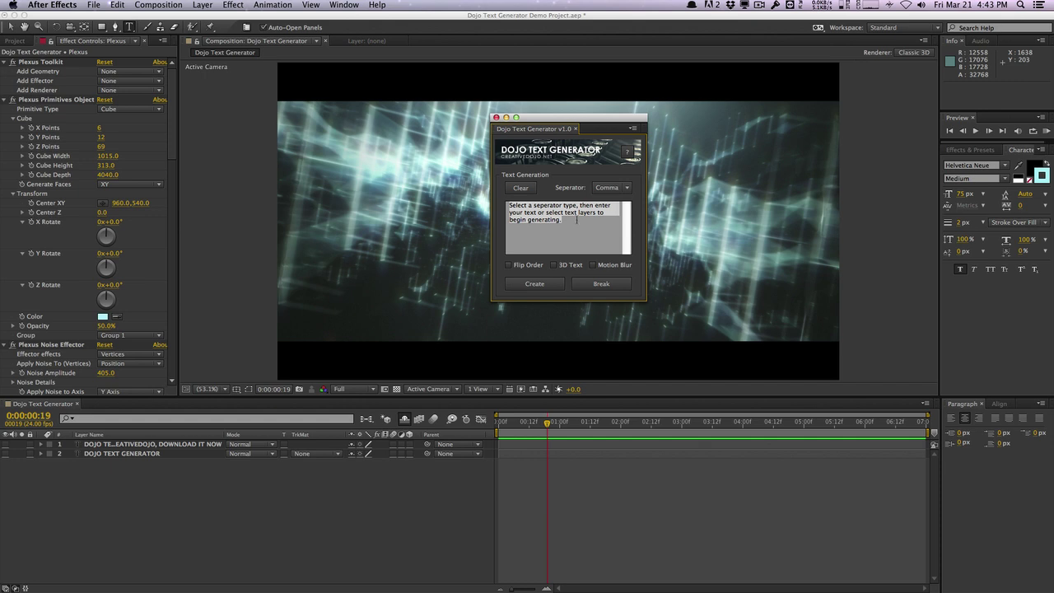
left_click(513, 203)
key("BackSpace")
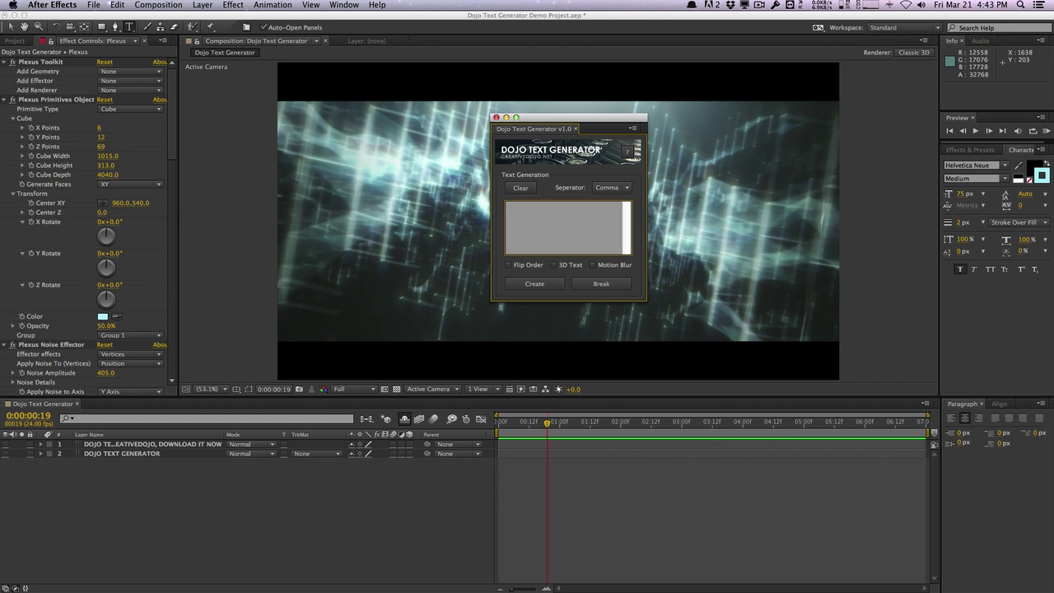
type("DOJO T")
type("EXT GENERATOR,")
type("FREE SCRIPT F")
type("ORM CREATIVEDOJ")
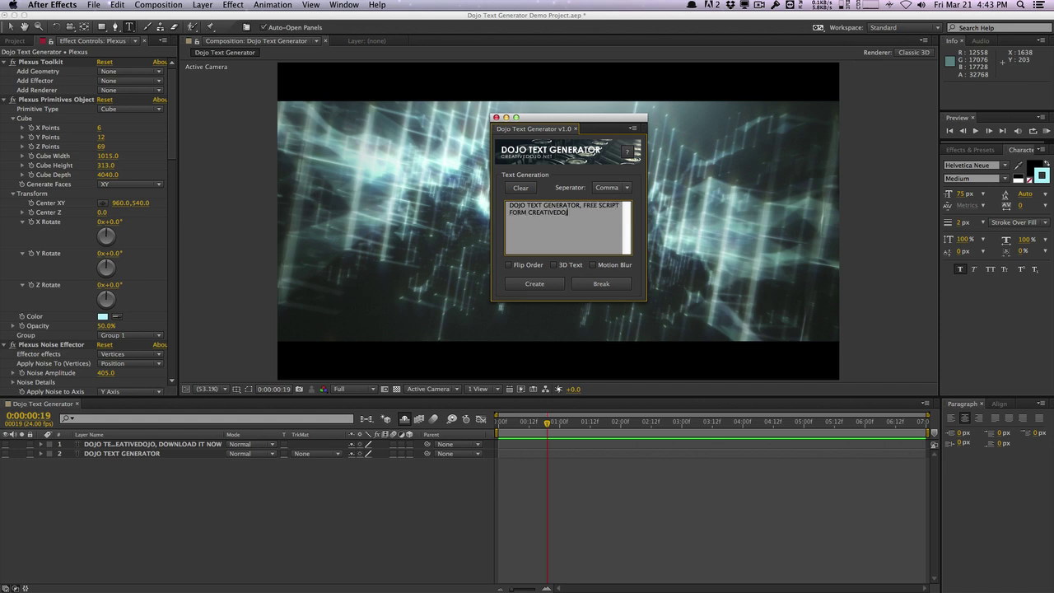
type("O, ")
type("DOWN")
type("LOAD IT NOW")
Generate one text layer per comma-separated phrase and dismiss the completion message
left_click(509, 284)
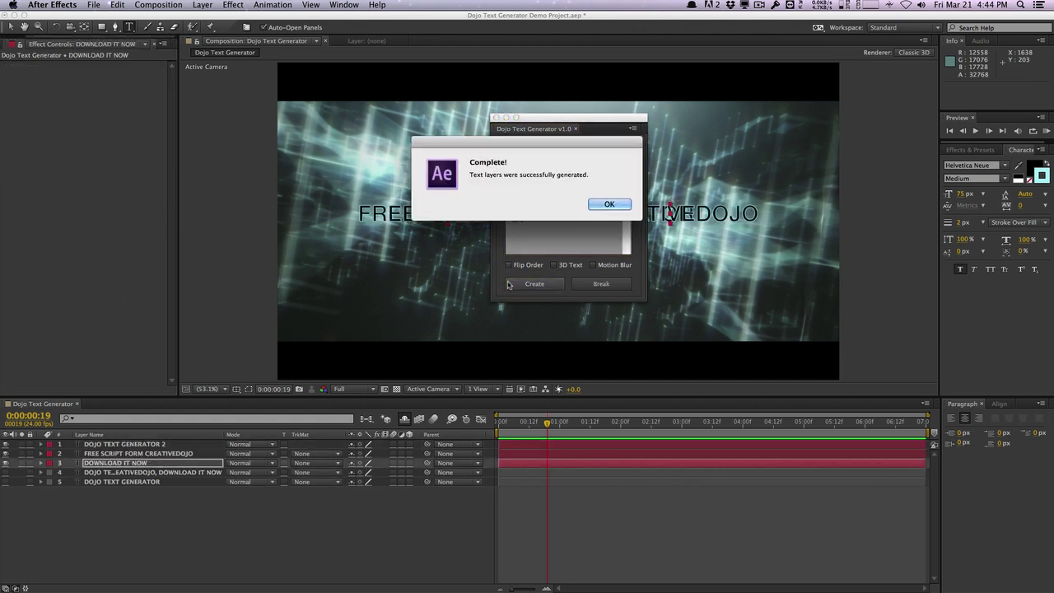
left_click(609, 204)
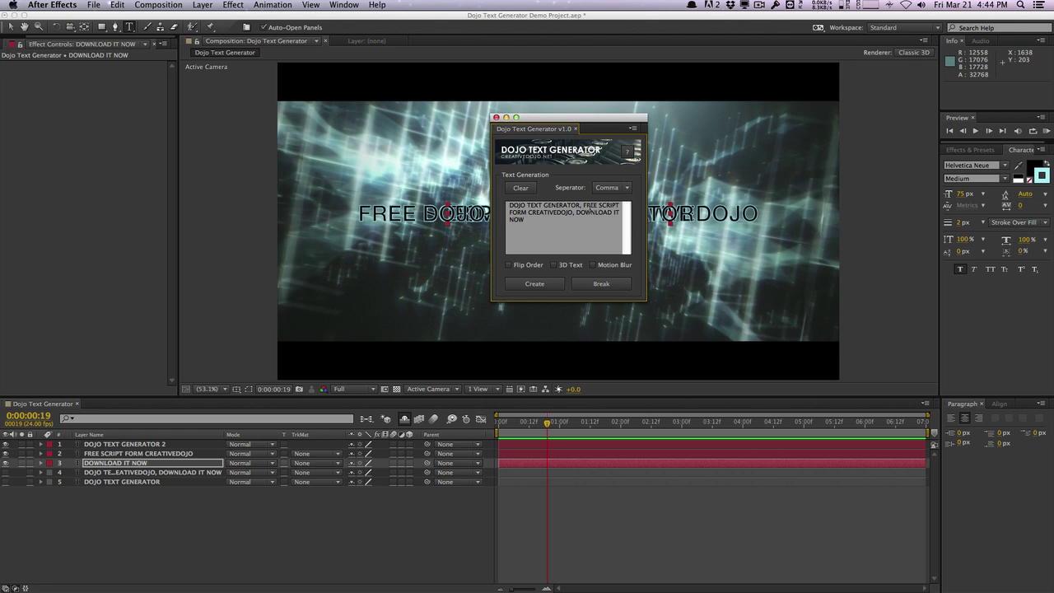
left_click(176, 504)
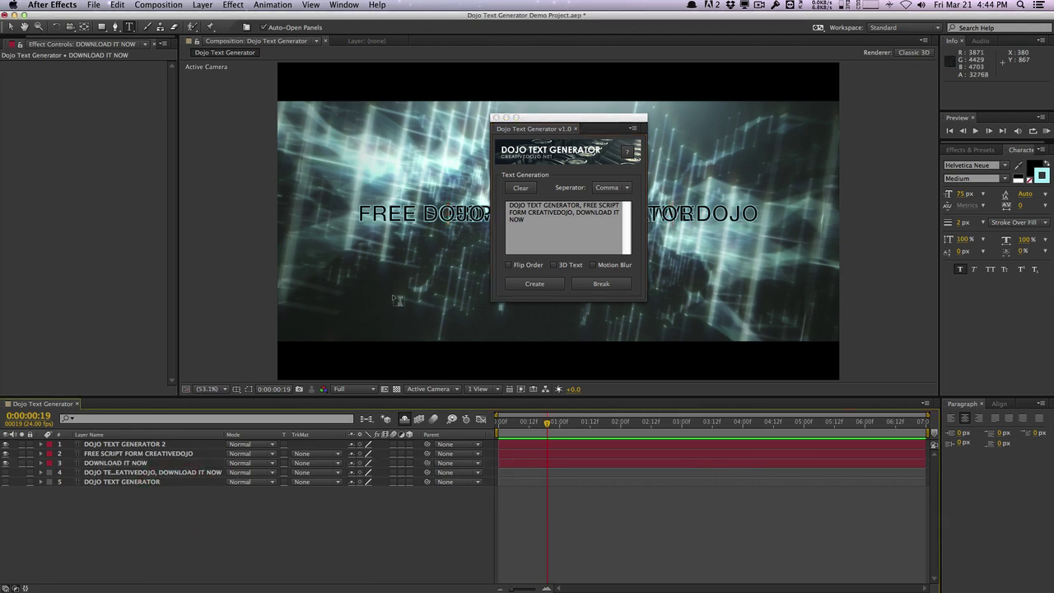
left_click_drag(527, 121, 123, 133)
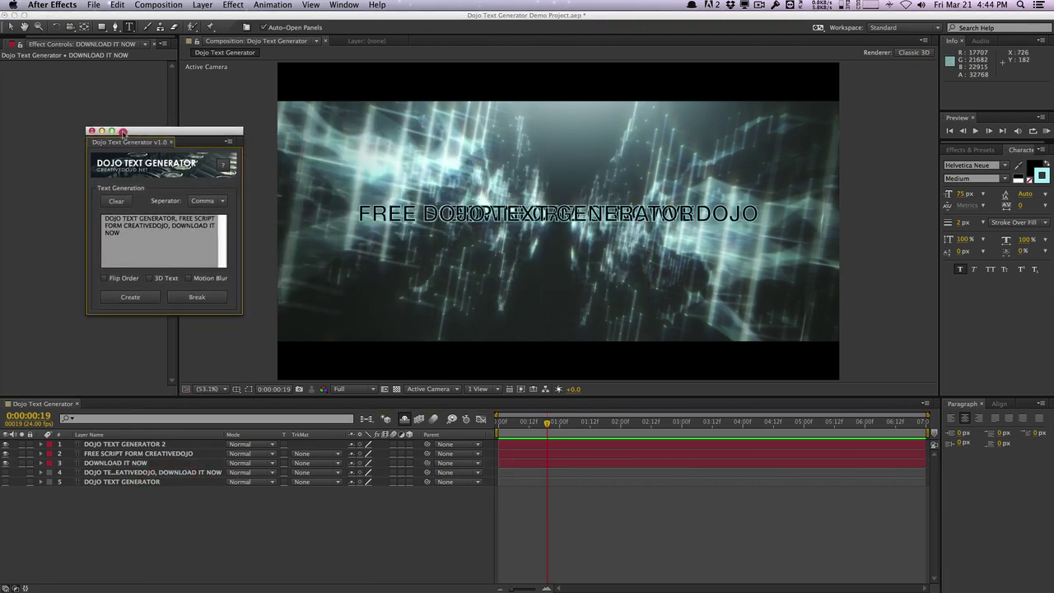
Toggle layer visibility so only DOWNLOAD IT NOW shows in the composition
left_click_drag(6, 453, 6, 446)
left_click(7, 444)
left_click(6, 463)
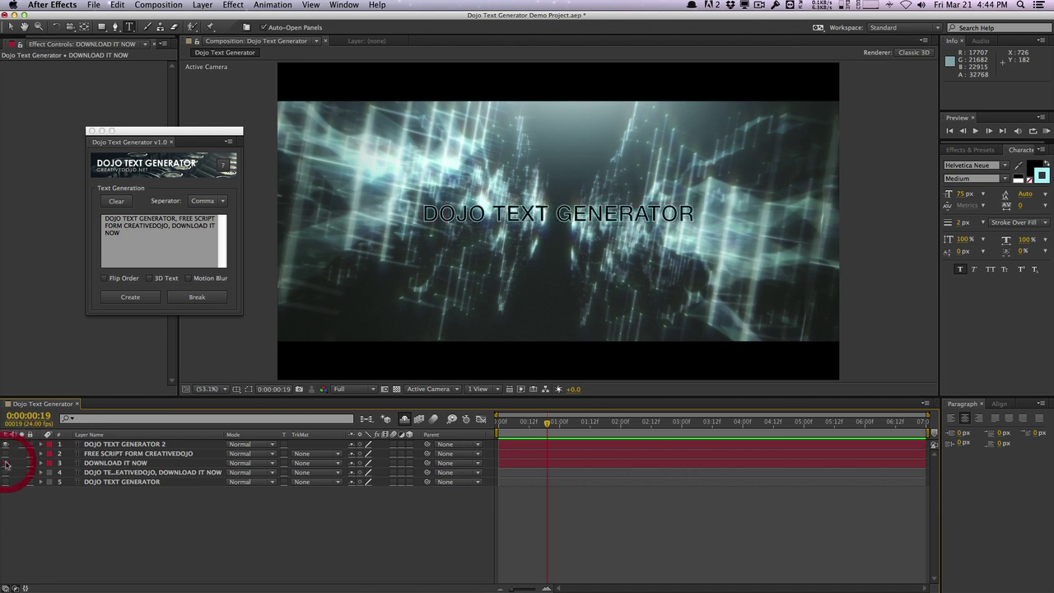
left_click(7, 444)
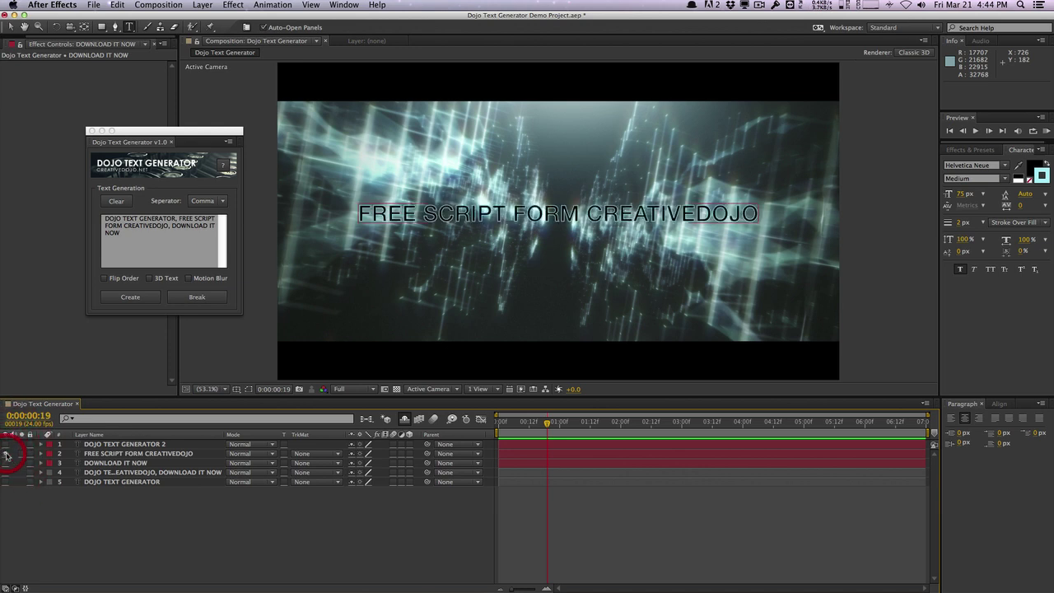
left_click(7, 453)
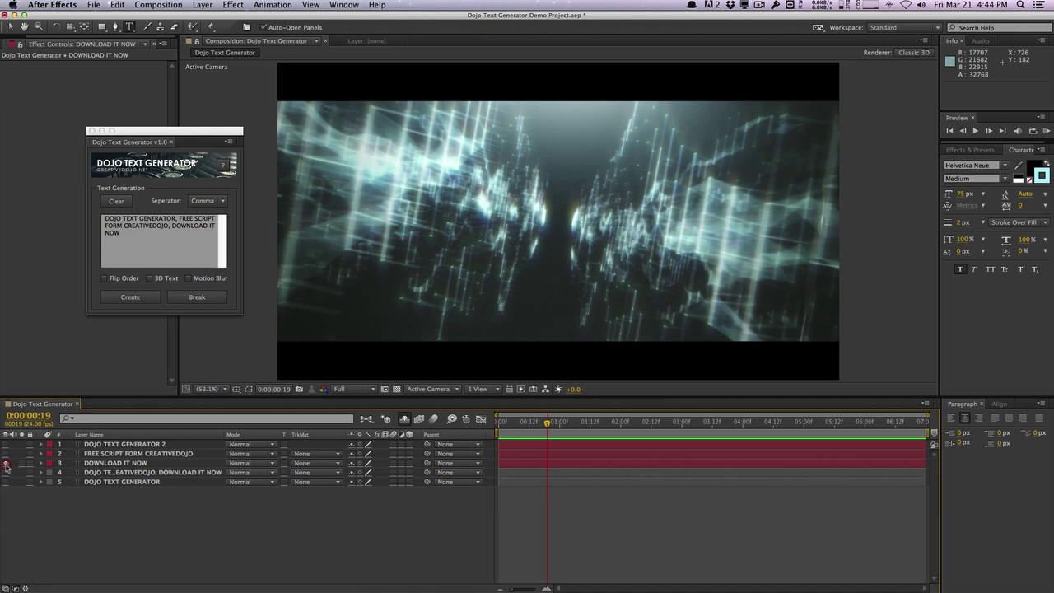
left_click(6, 463)
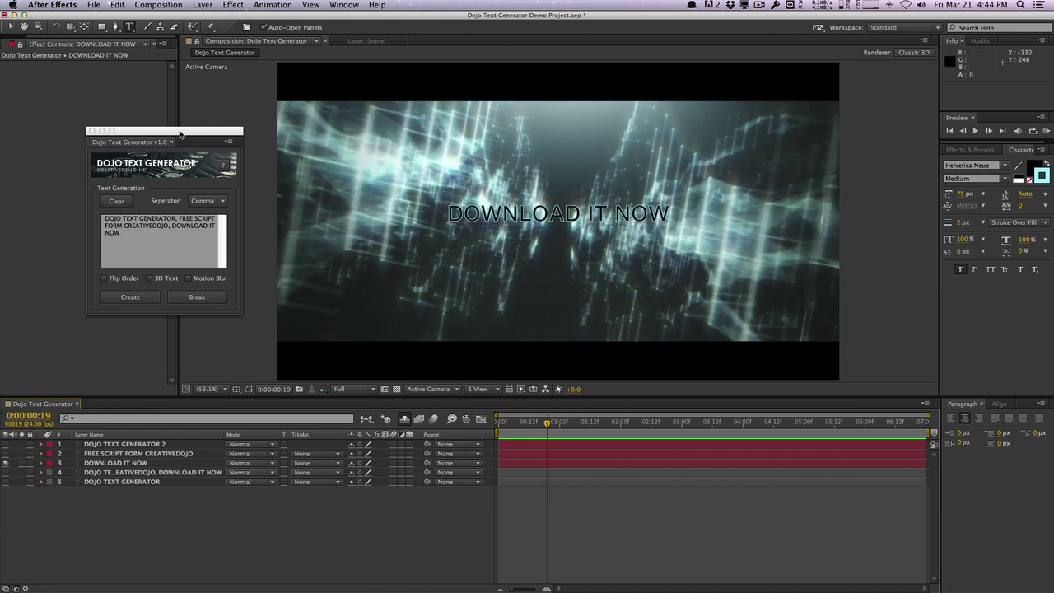
left_click_drag(179, 133, 266, 128)
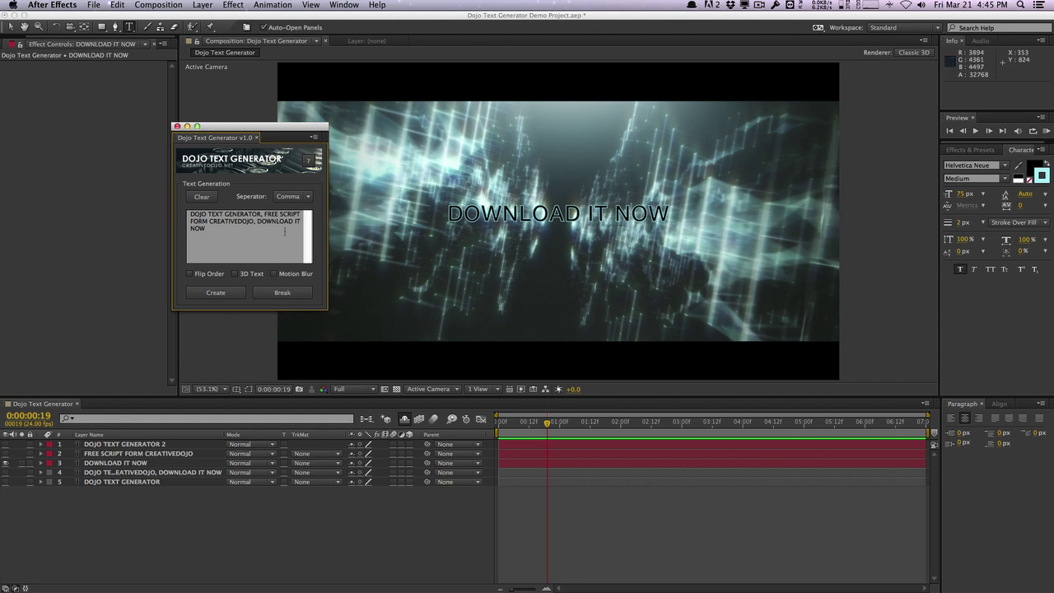
Change the generator's Separator from Comma to Space
key("super+a")
left_click(160, 202)
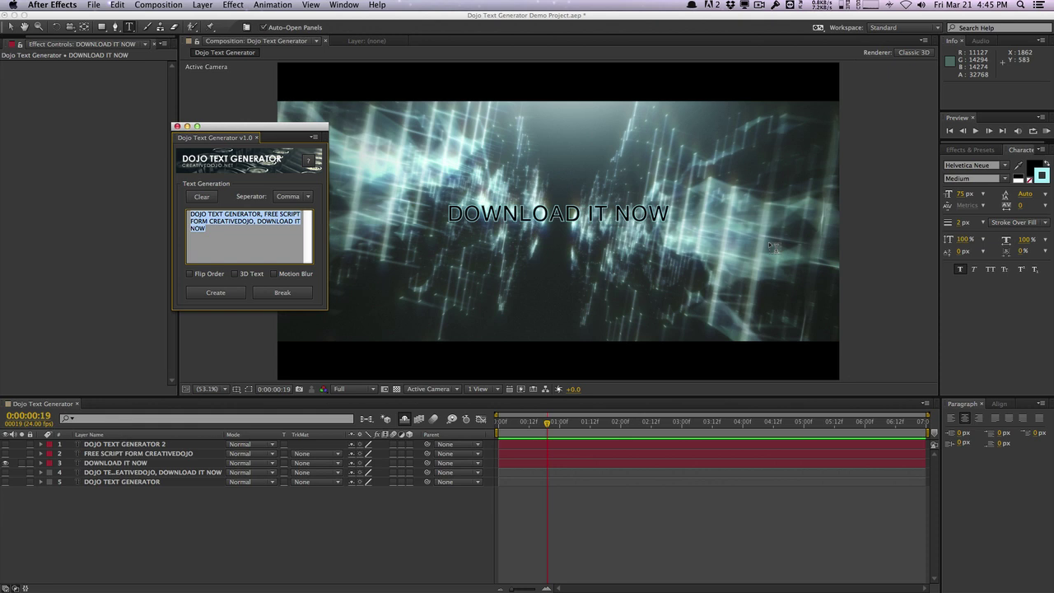
left_click(253, 252)
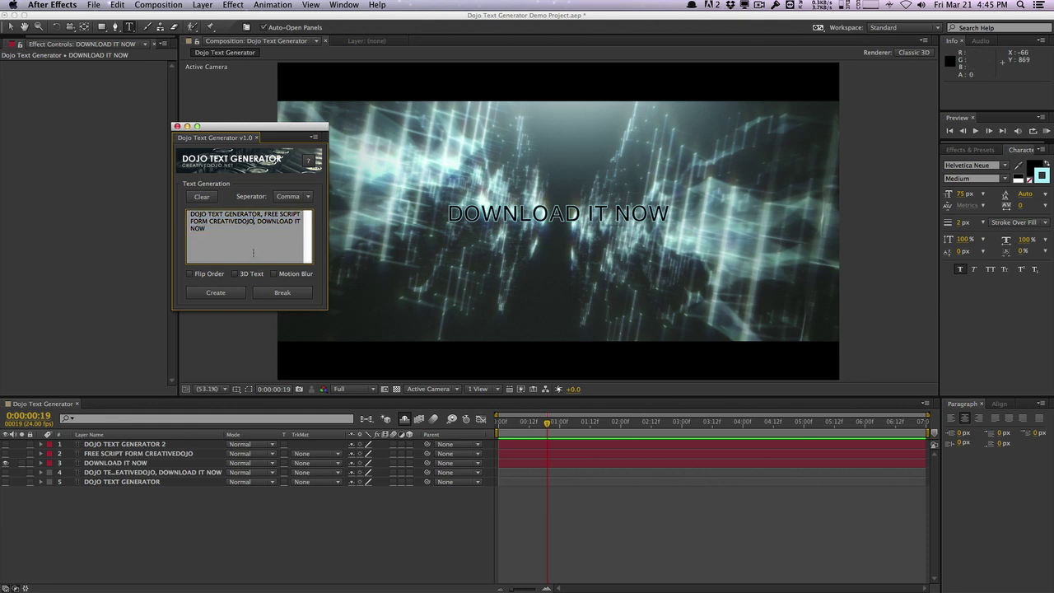
left_click(294, 196)
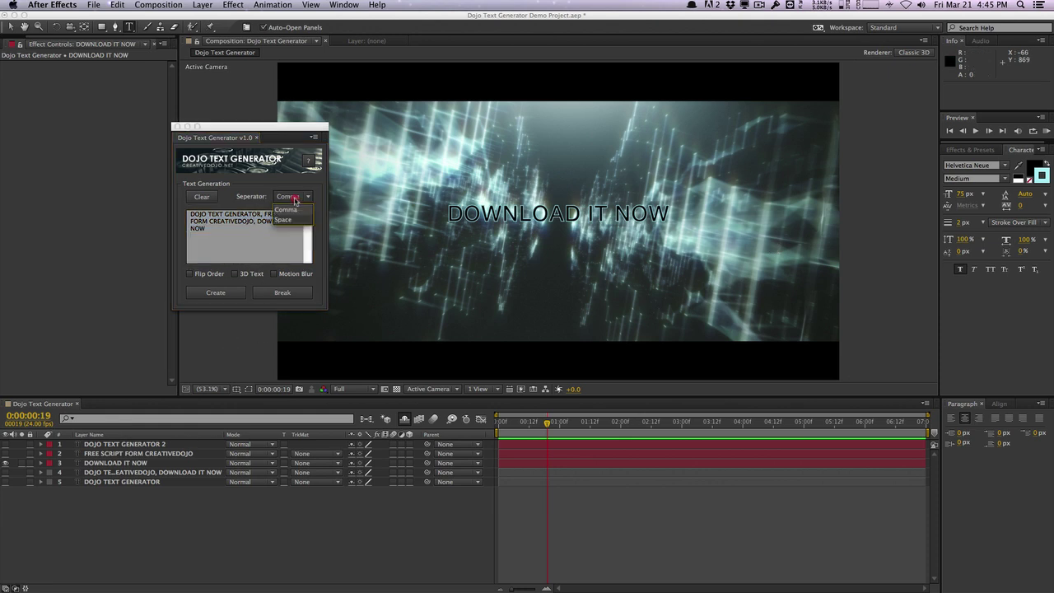
left_click(295, 218)
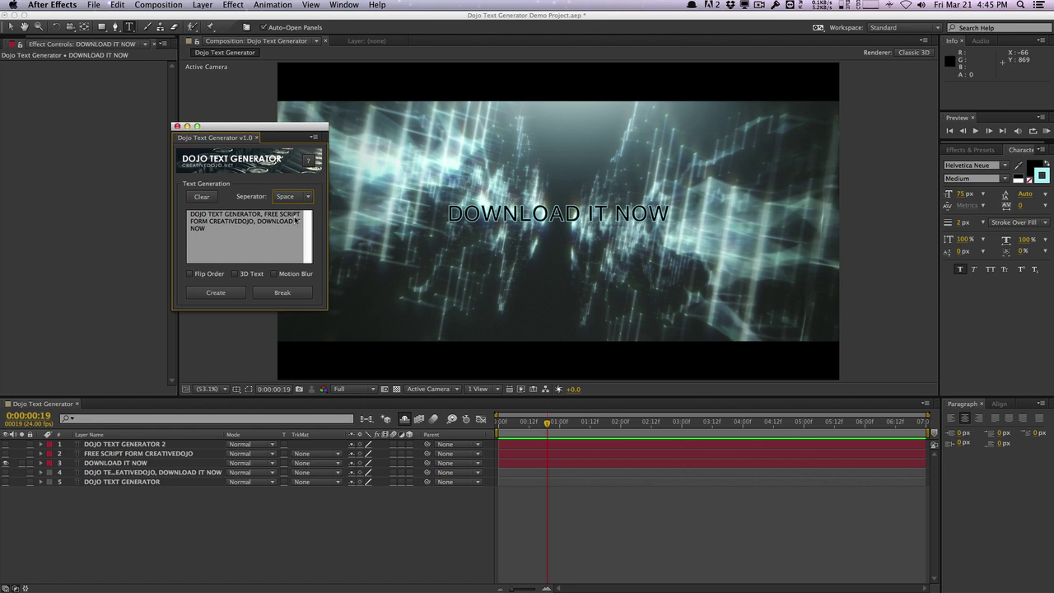
Type DOJO TEXT GENERATOR as test text in the box, then delete it
left_click_drag(288, 229, 170, 210)
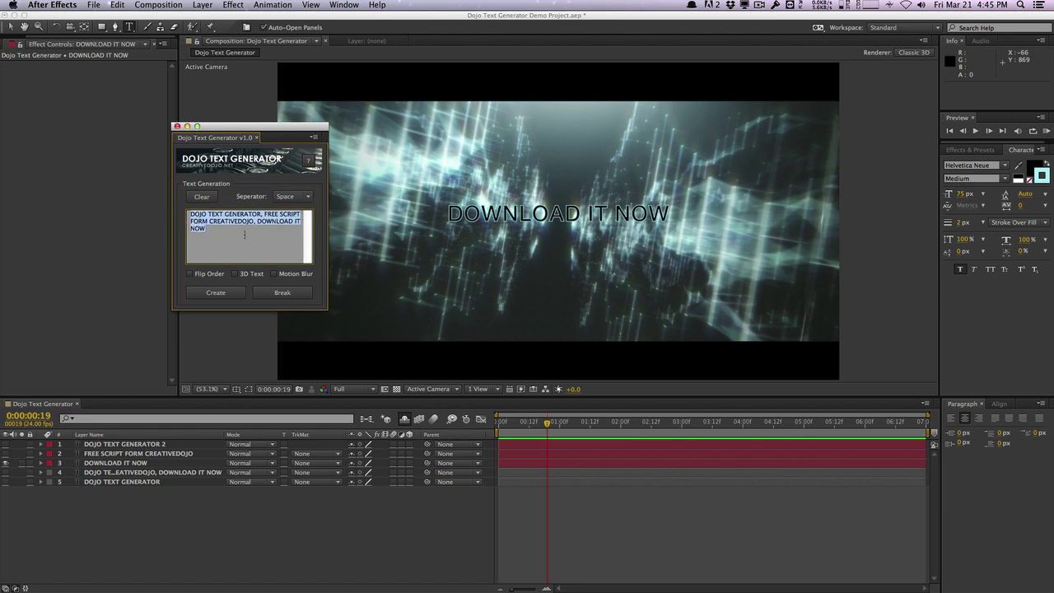
left_click(219, 223)
left_click(146, 184)
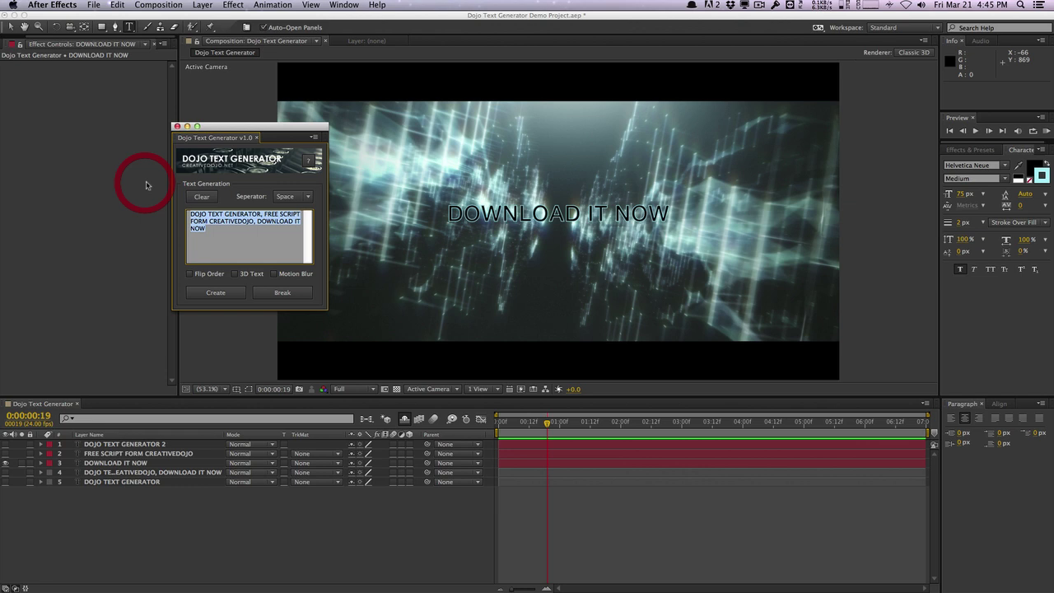
type("DOJO TEXT GENERA")
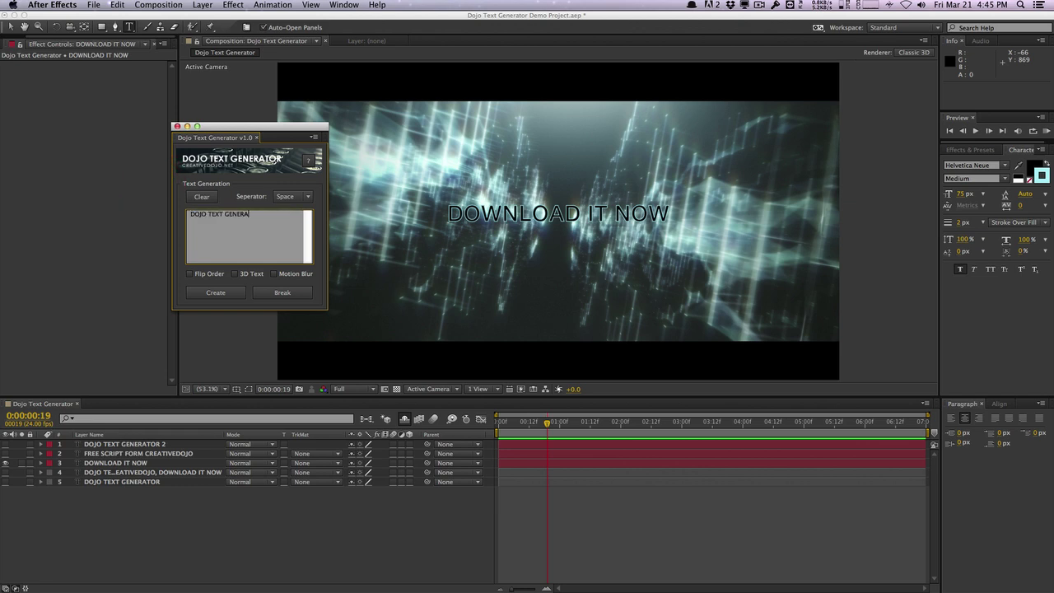
type("TOR")
key("Return")
left_click_drag(272, 220, 189, 214)
key("BackSpace")
Delete the three generated layers, then select and unhide the DOJO TEXT GENERATOR layer
left_click(126, 463)
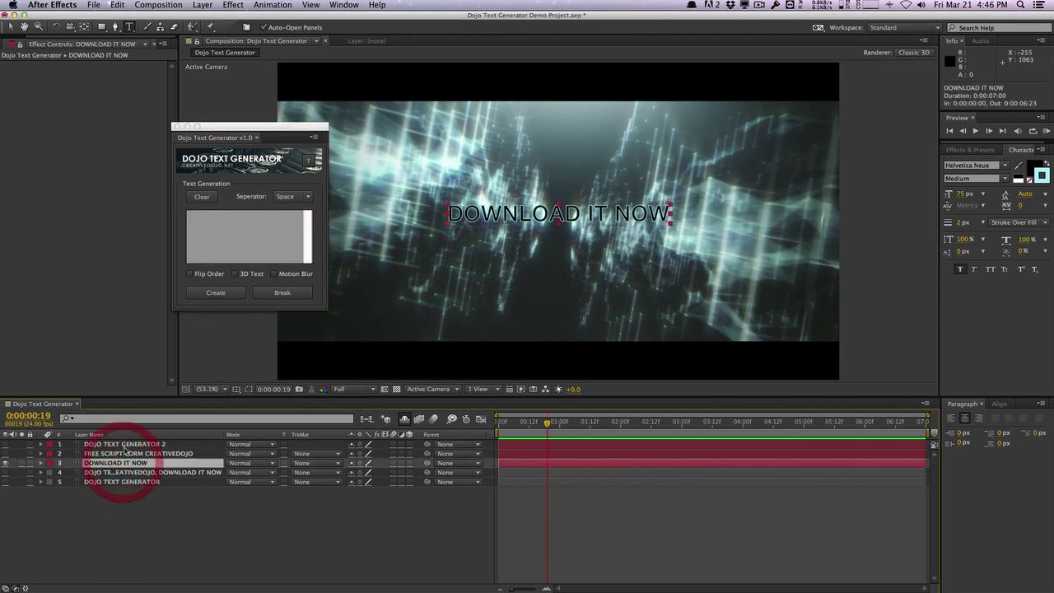
left_click(124, 444, "shift")
key("Delete")
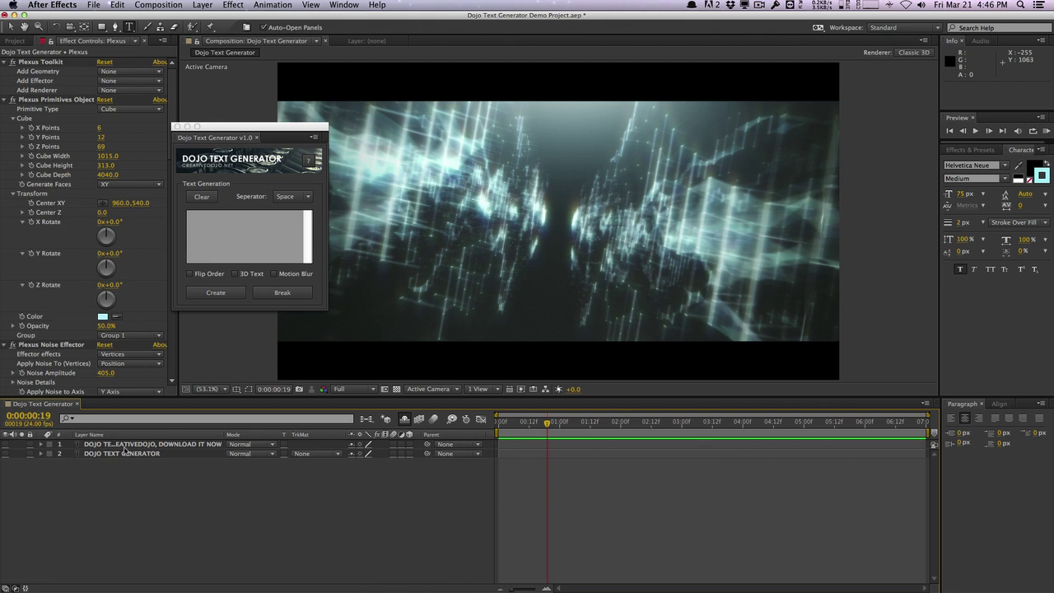
left_click(123, 453)
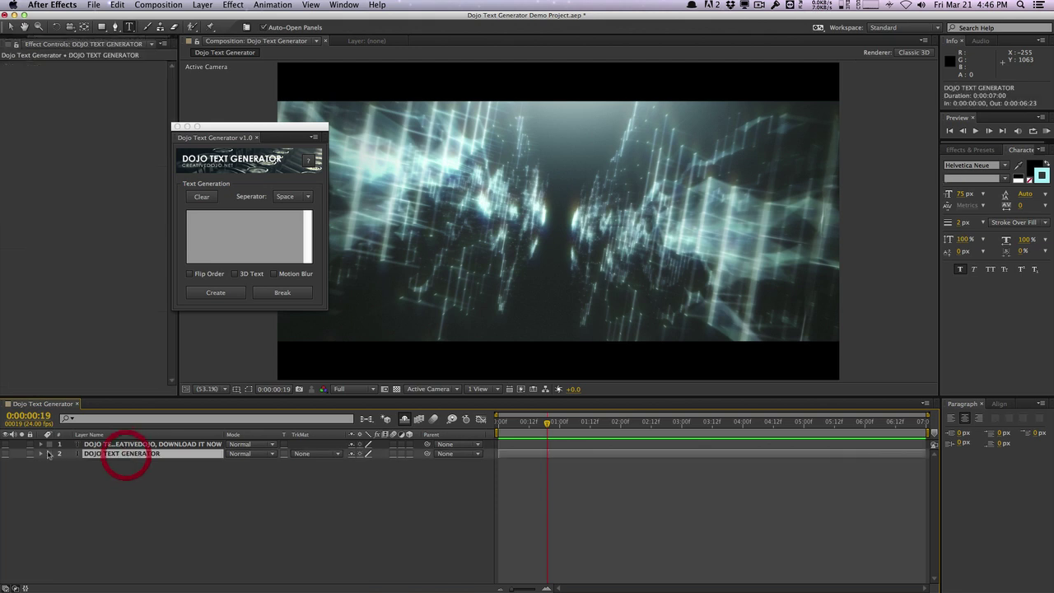
left_click(6, 454)
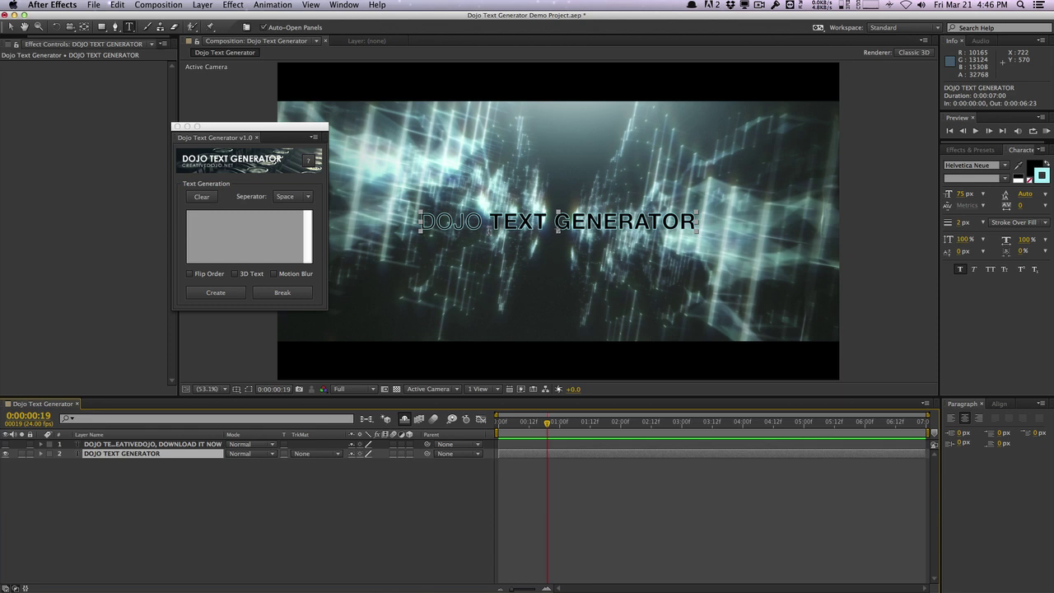
left_click(200, 454)
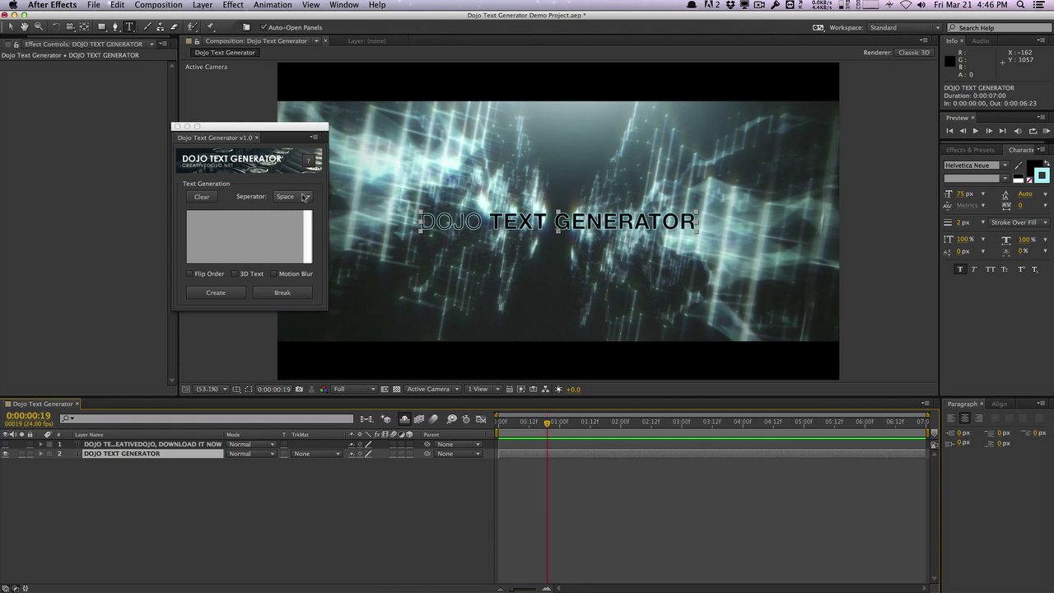
Break DOJO TEXT GENERATOR into word layers, dismiss the message, and reset Separator to Comma
left_click(279, 292)
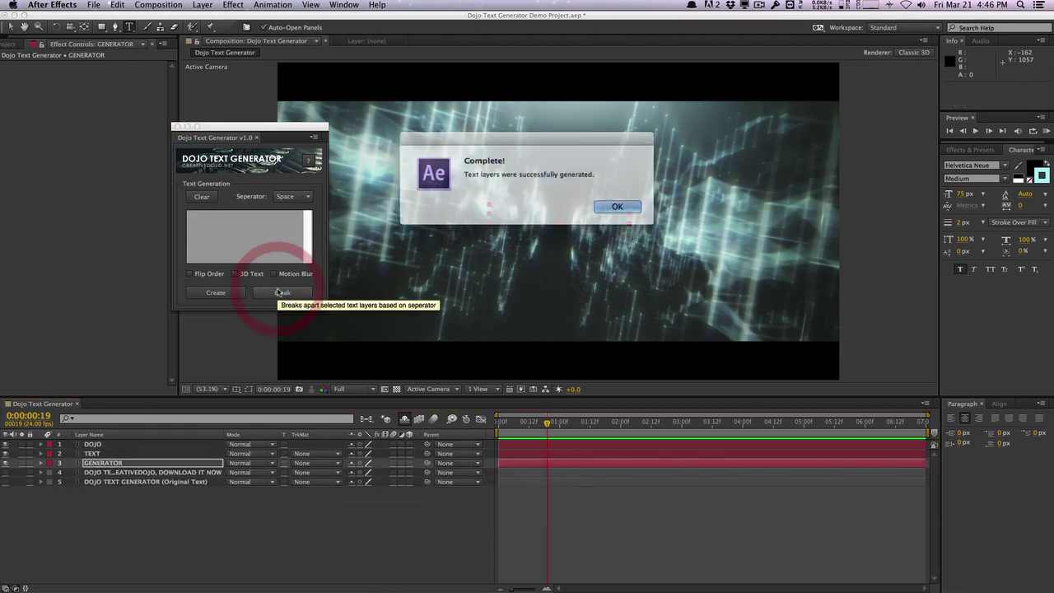
left_click(616, 205)
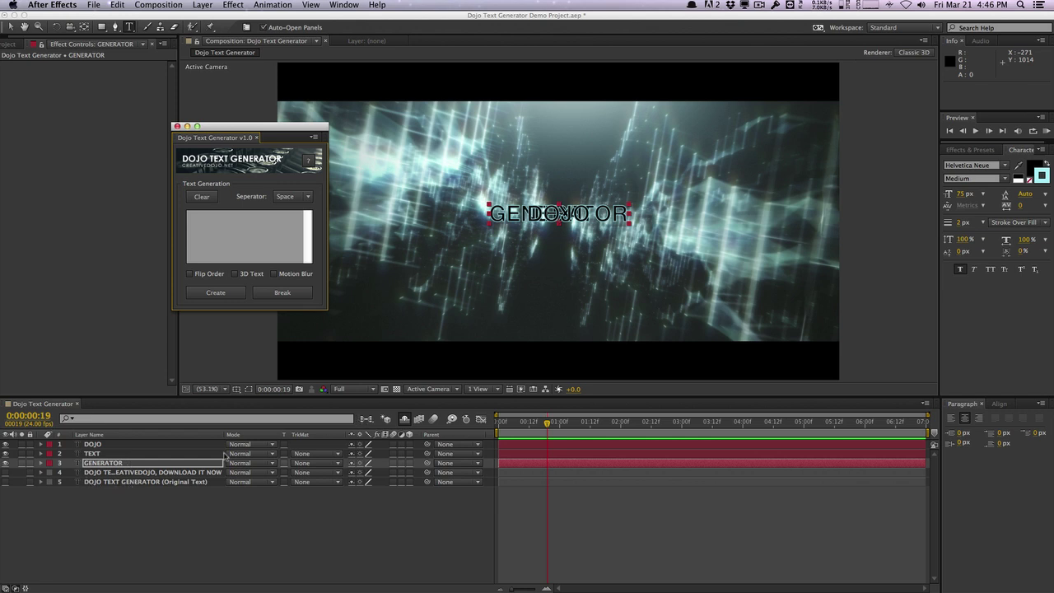
left_click(289, 198)
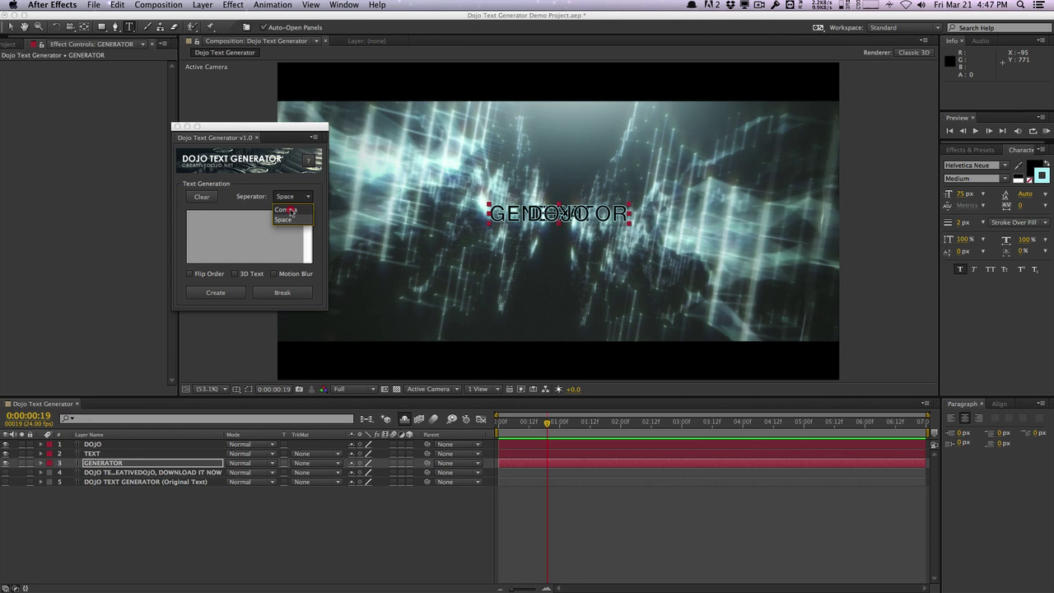
left_click(290, 211)
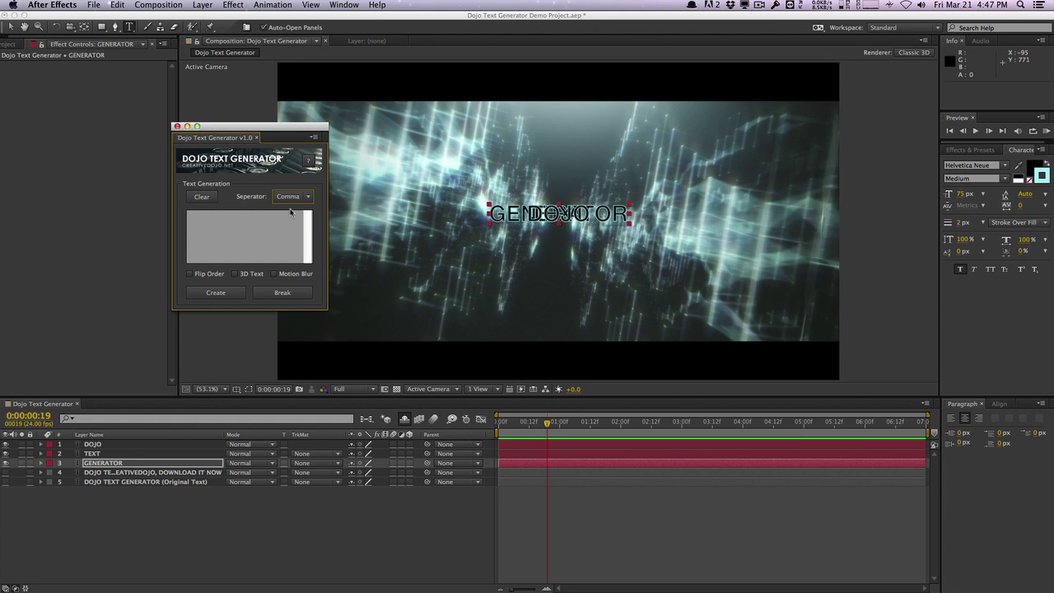
Delete the DOJO, TEXT and GENERATOR word layers and select the remaining text layers
left_click(115, 445, "shift")
key("Delete")
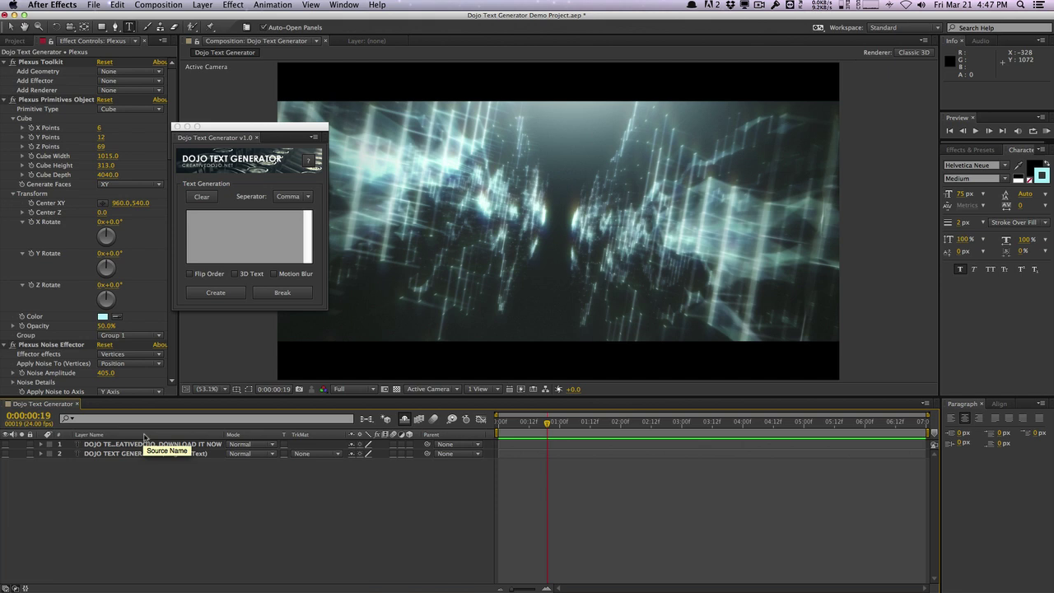
left_click_drag(178, 518, 85, 449)
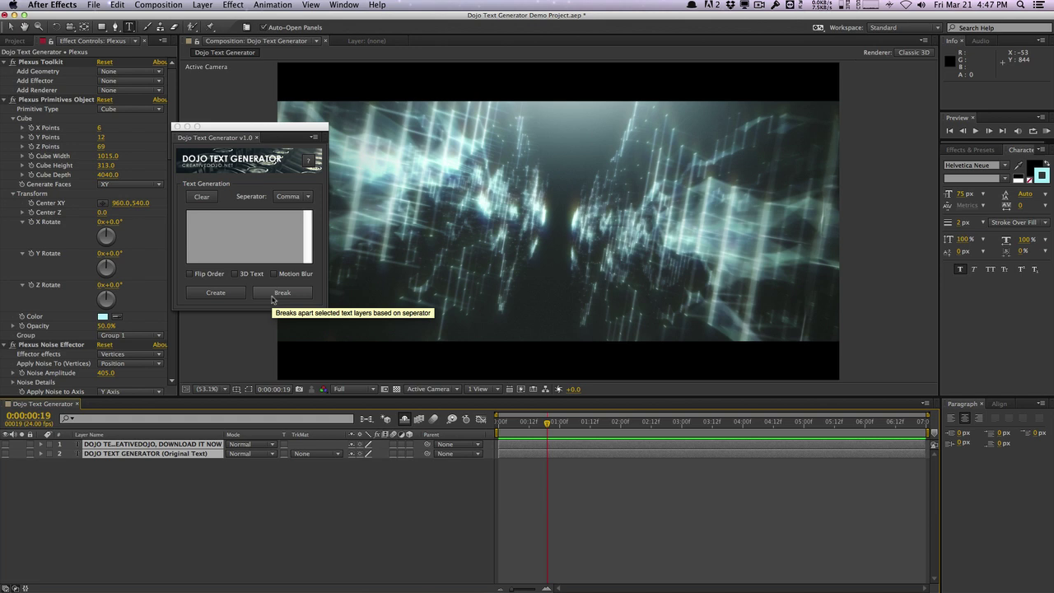
left_click(278, 239)
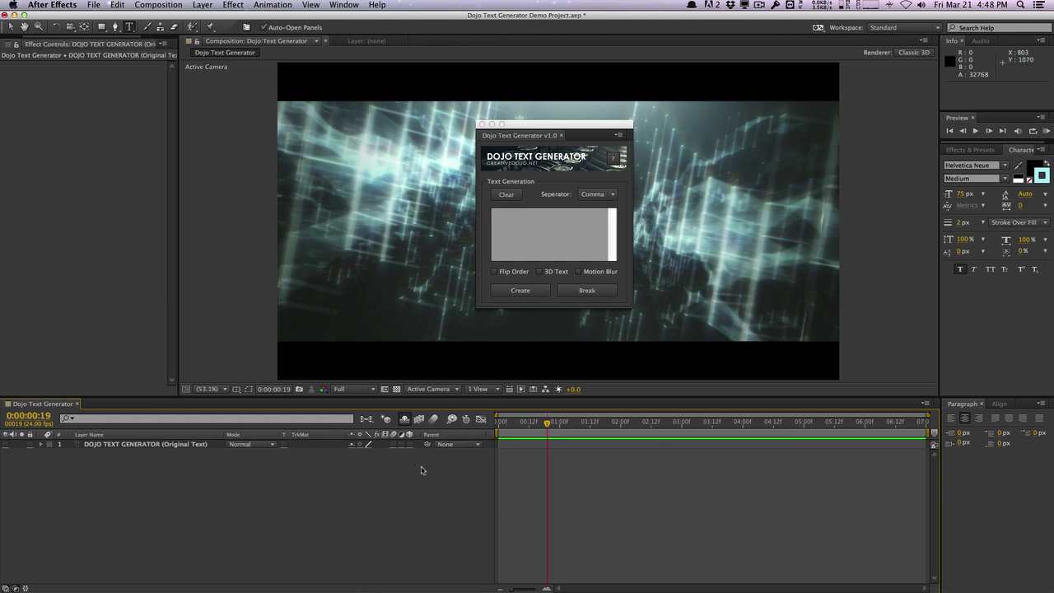
Focus the empty Dojo Text Generator panel
left_click(574, 175)
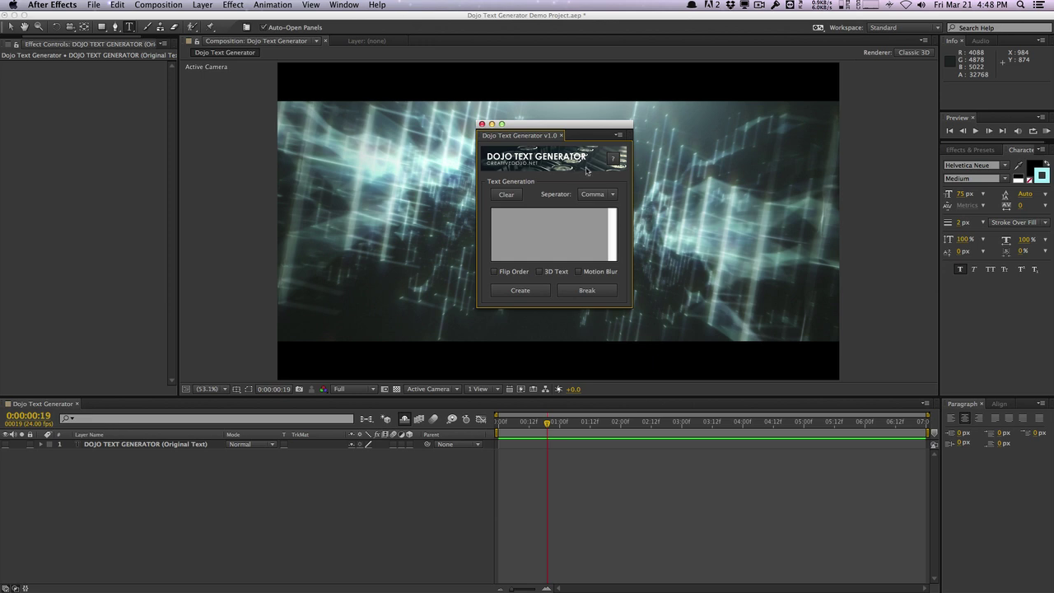
left_click(612, 158)
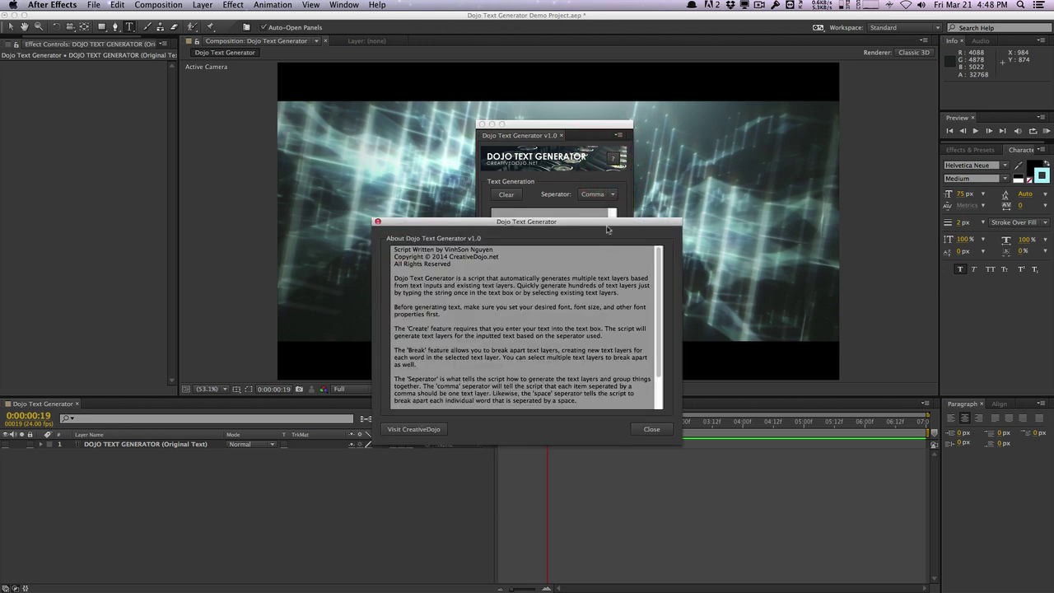
left_click_drag(608, 223, 598, 115)
scroll(597, 224, "down", 1)
scroll(597, 224, "down", 3)
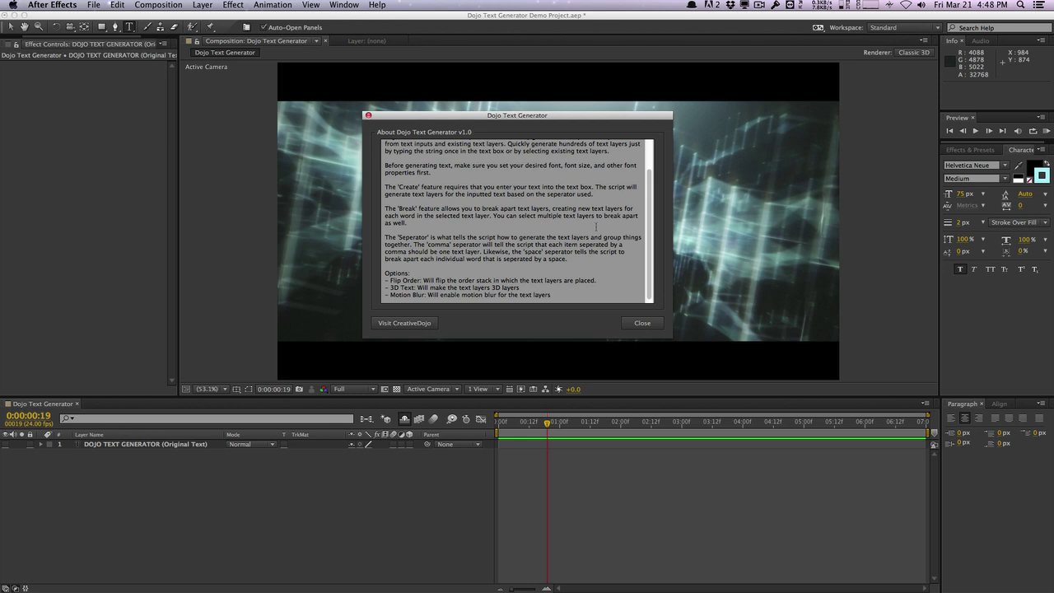
left_click(635, 327)
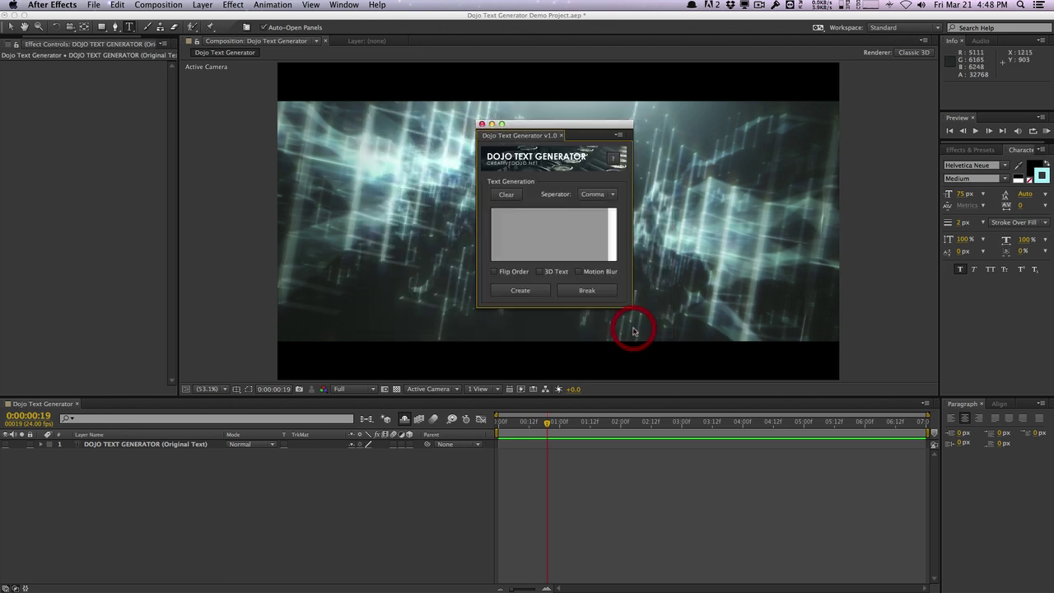